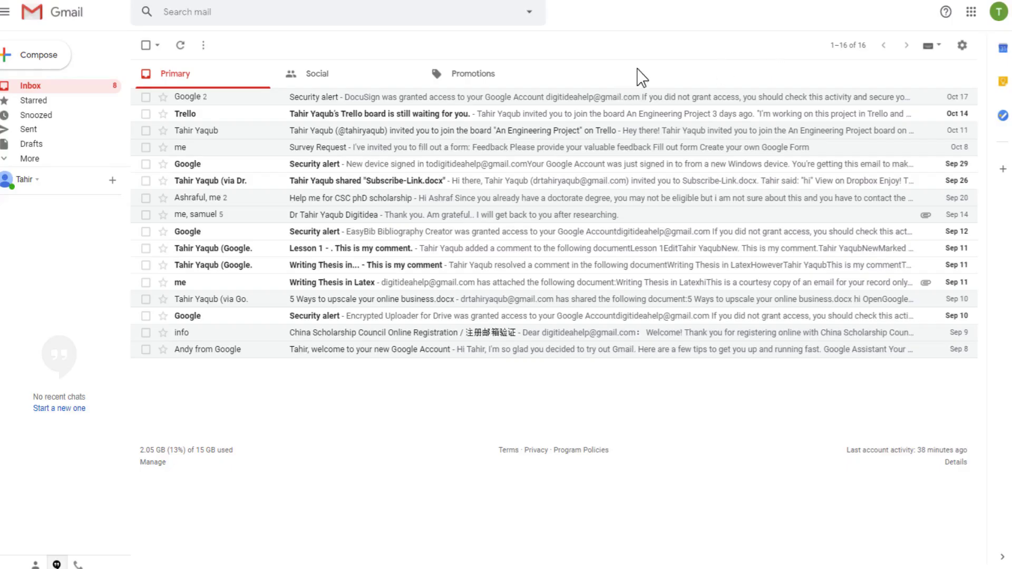
# Send a message with subject 'test' and body 'hi' to the account's own address
pyautogui.click(55, 57)
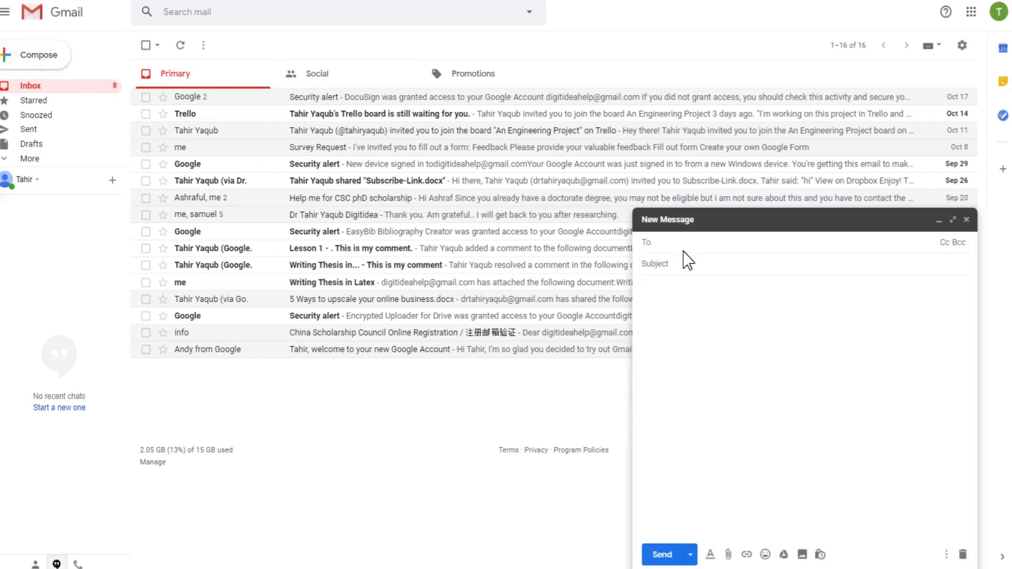
pyautogui.press('Tab')
pyautogui.write('test')
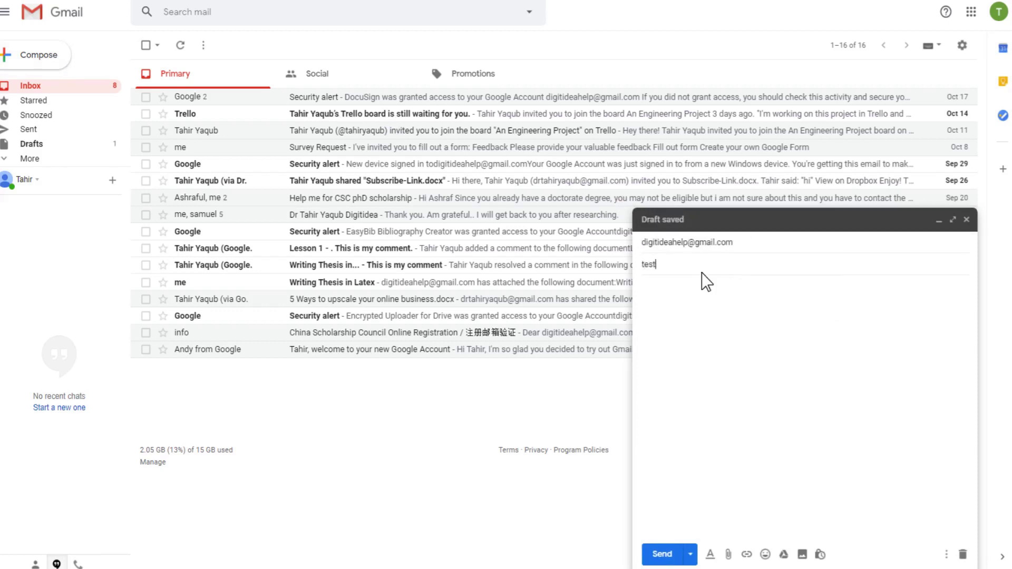
pyautogui.click(666, 305)
pyautogui.write('hi')
pyautogui.click(659, 553)
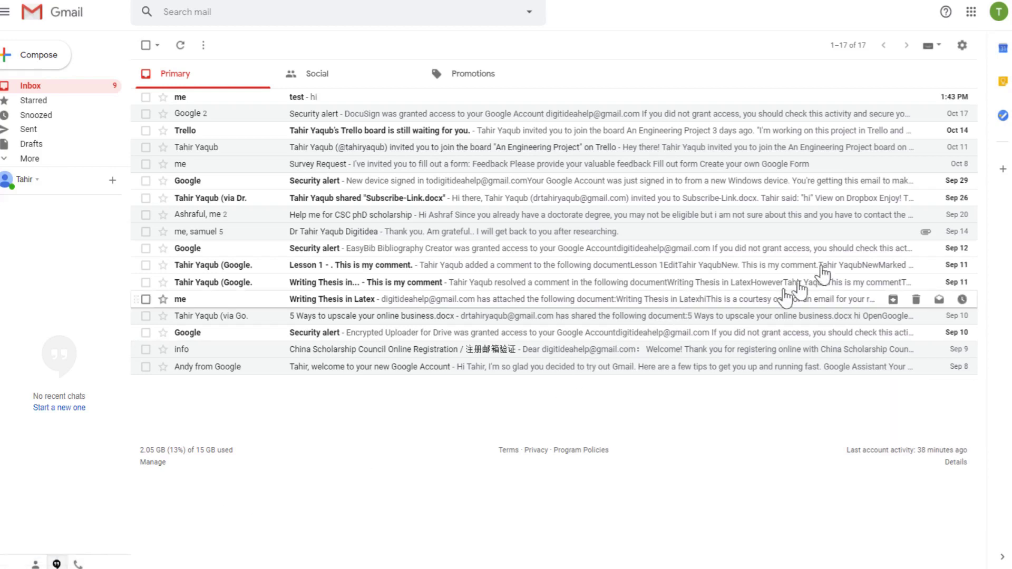
# In General settings, set the Send cancellation period to 30 seconds and save the changes
pyautogui.click(962, 47)
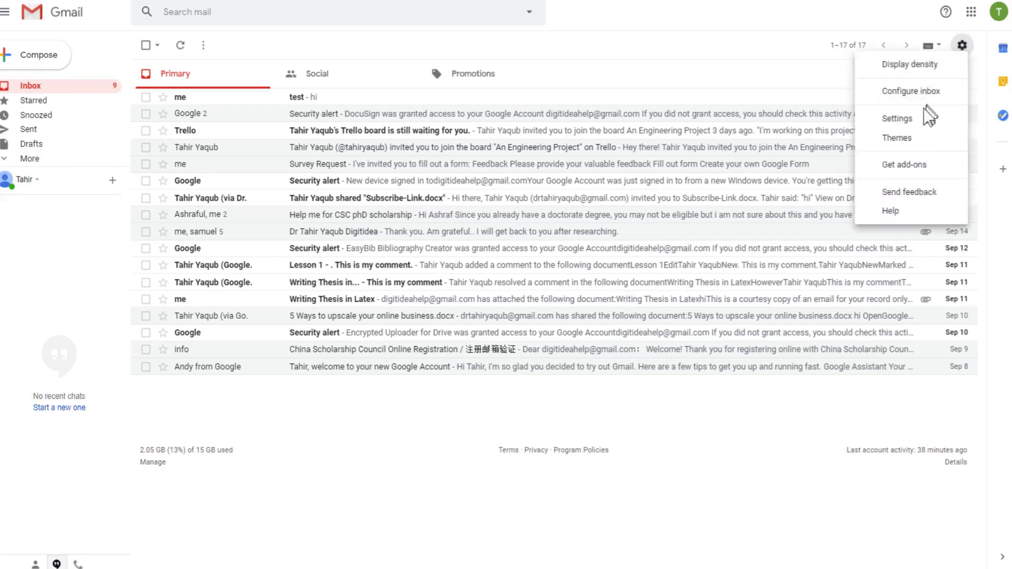
pyautogui.click(897, 118)
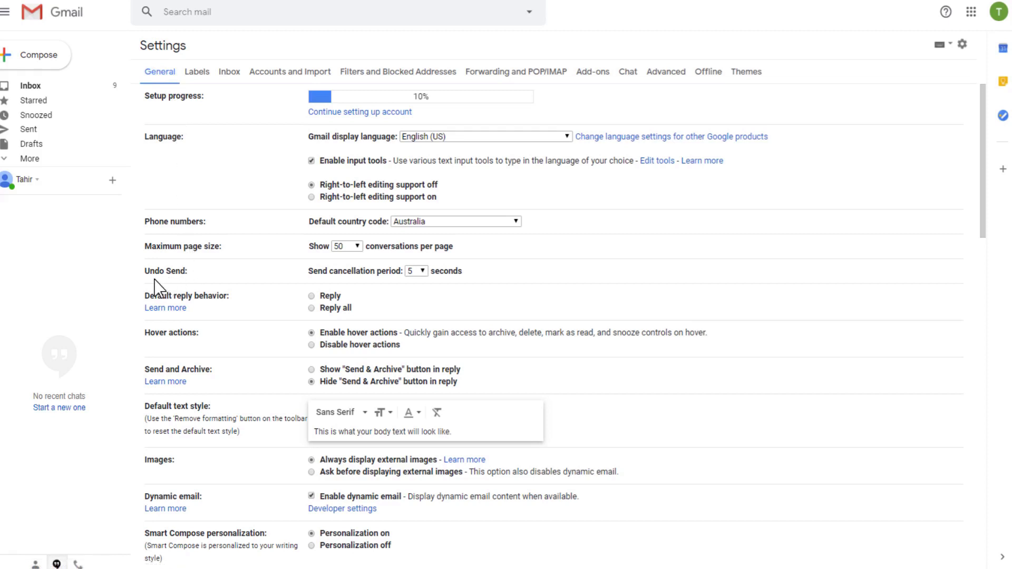
pyautogui.click(423, 272)
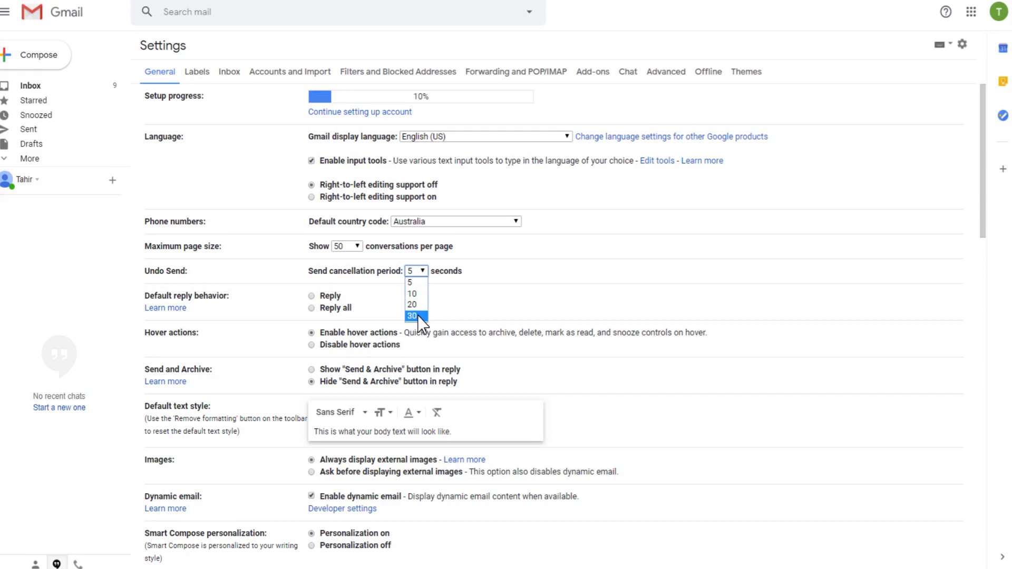
pyautogui.click(413, 317)
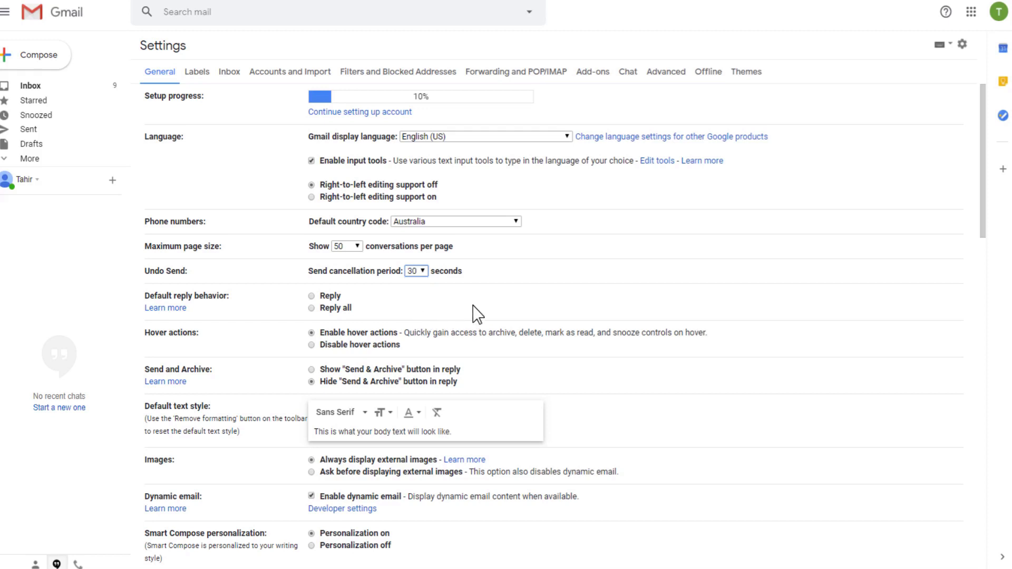
pyautogui.moveTo(980, 174); pyautogui.dragTo(982, 509)
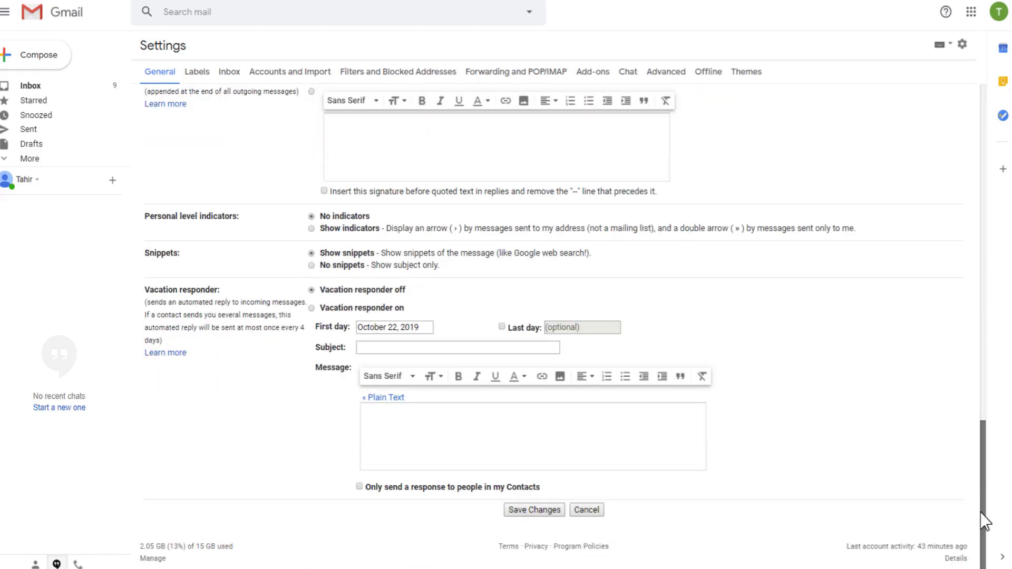
pyautogui.click(534, 510)
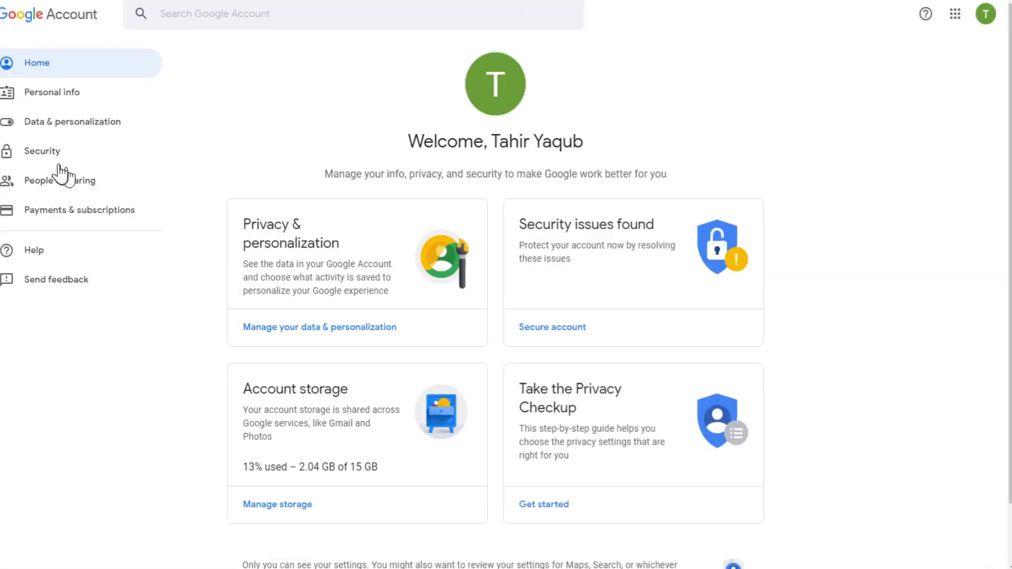
# On the Google Account Security page, choose Recovery email to start adding one
pyautogui.click(35, 159)
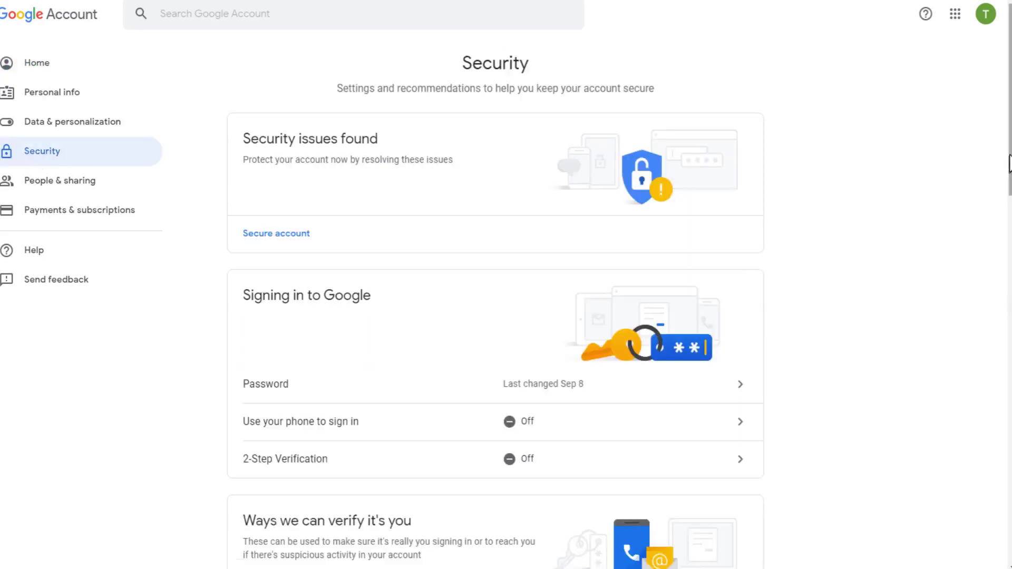
pyautogui.moveTo(1008, 163); pyautogui.dragTo(1008, 205)
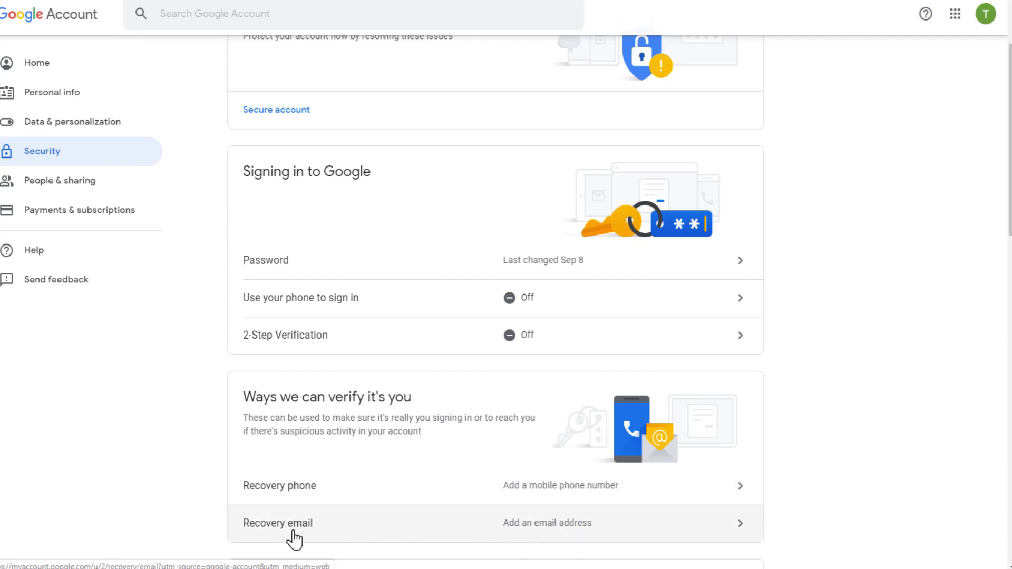
pyautogui.click(555, 540)
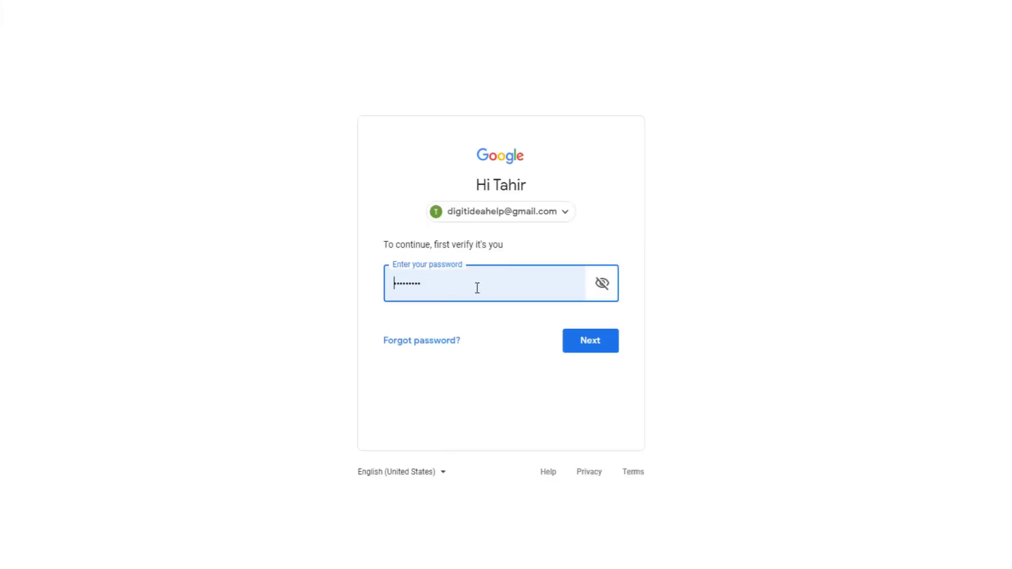
# Confirm the account password, then go back to the Recovery email page
pyautogui.click(595, 353)
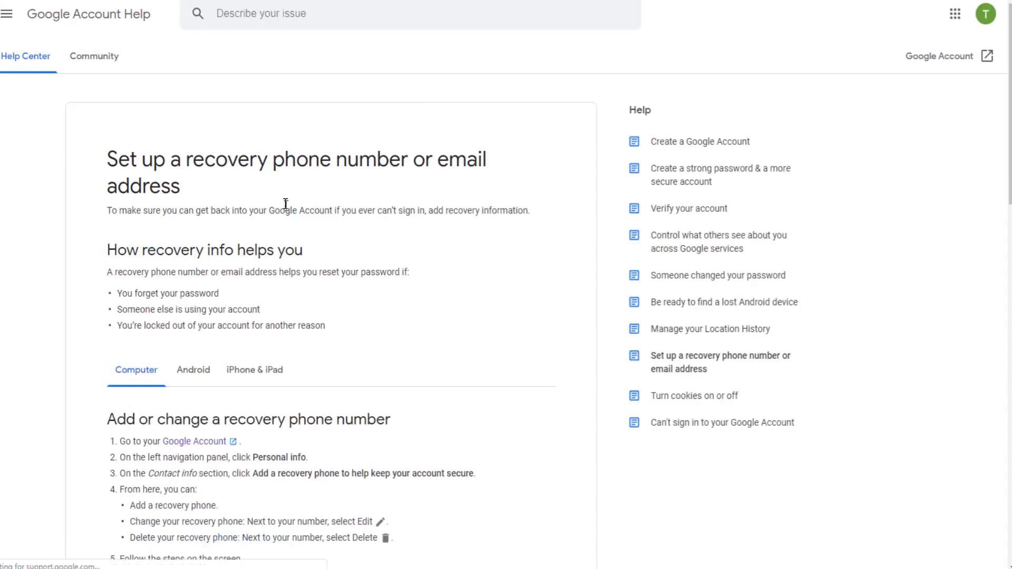
pyautogui.scroll(-1, 269, 337)
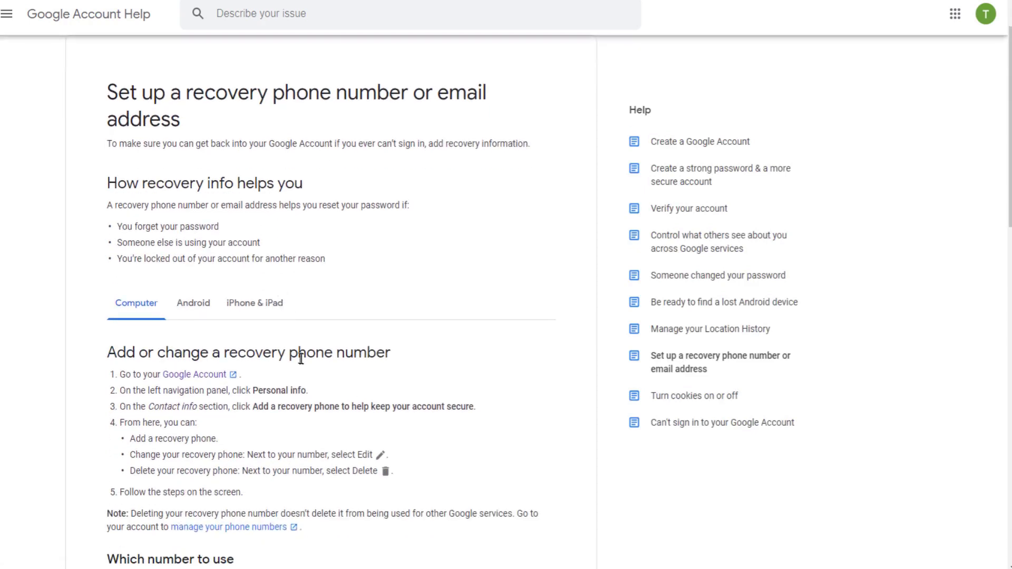
pyautogui.hotkey('alt', 'Left')
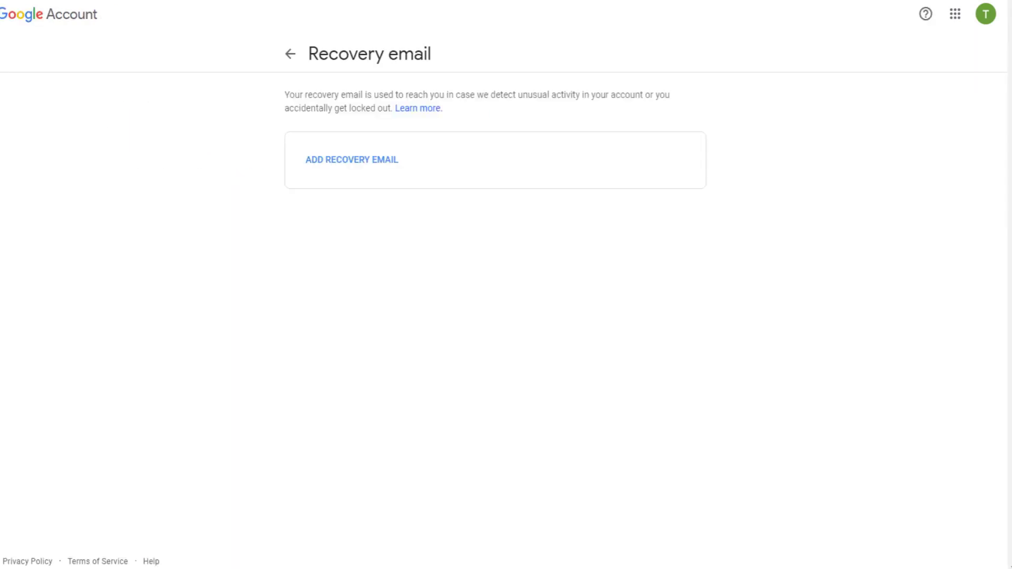
# Add the secondary Gmail address as the recovery email and confirm it
pyautogui.click(357, 160)
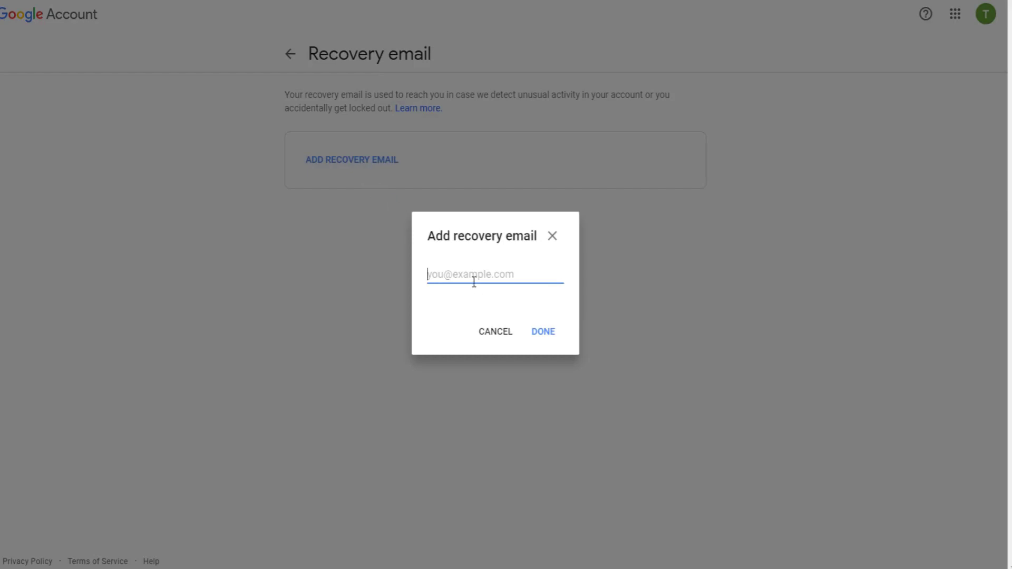
pyautogui.click(538, 336)
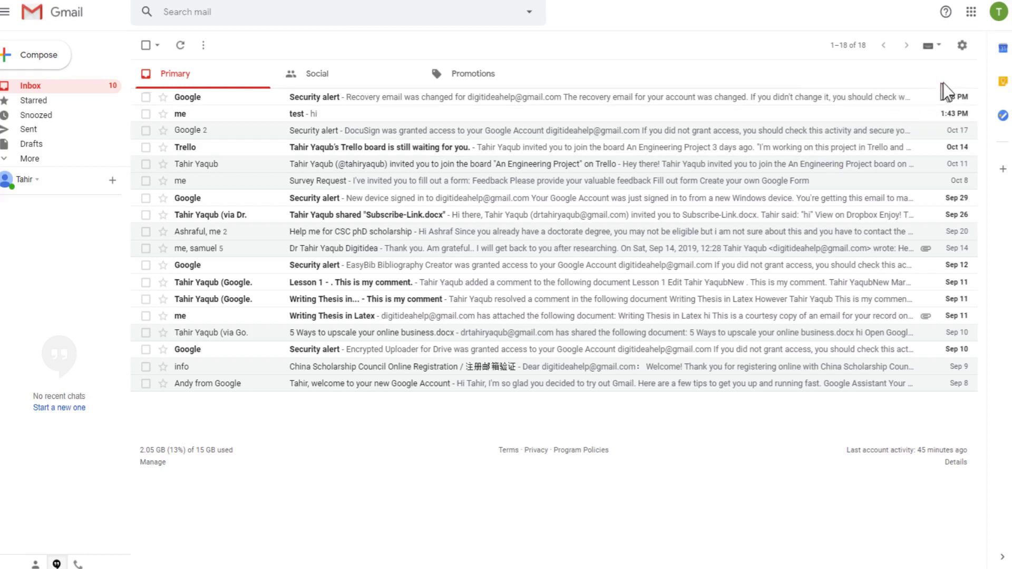
# Open Gmail's full settings on the Accounts and Import tab
pyautogui.click(962, 46)
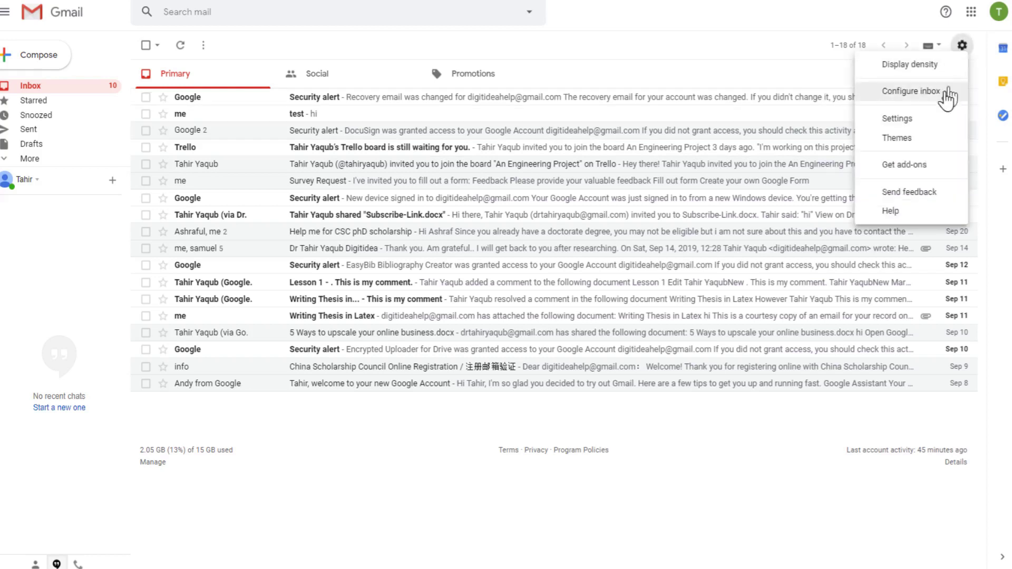
pyautogui.click(898, 122)
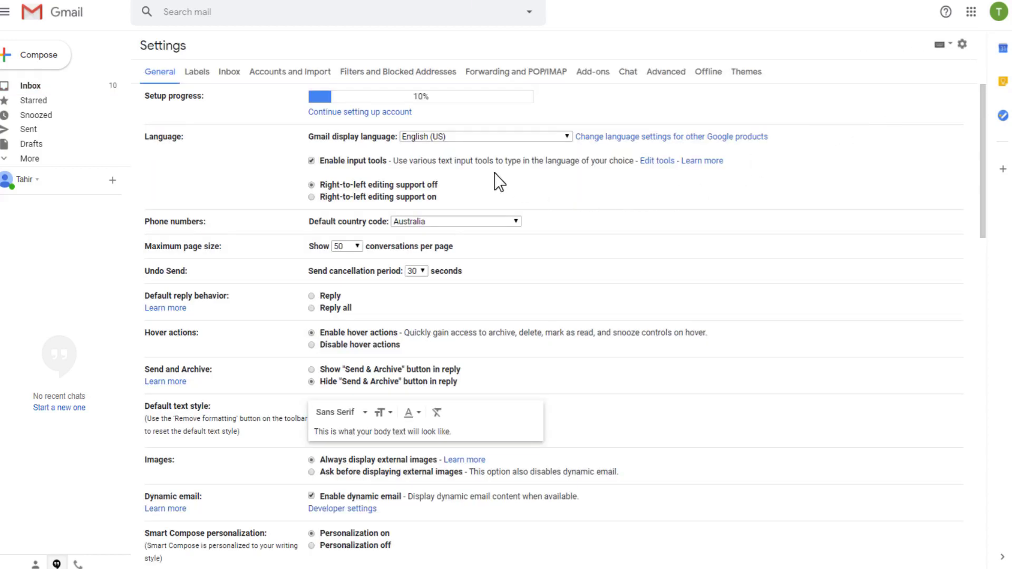
pyautogui.click(277, 78)
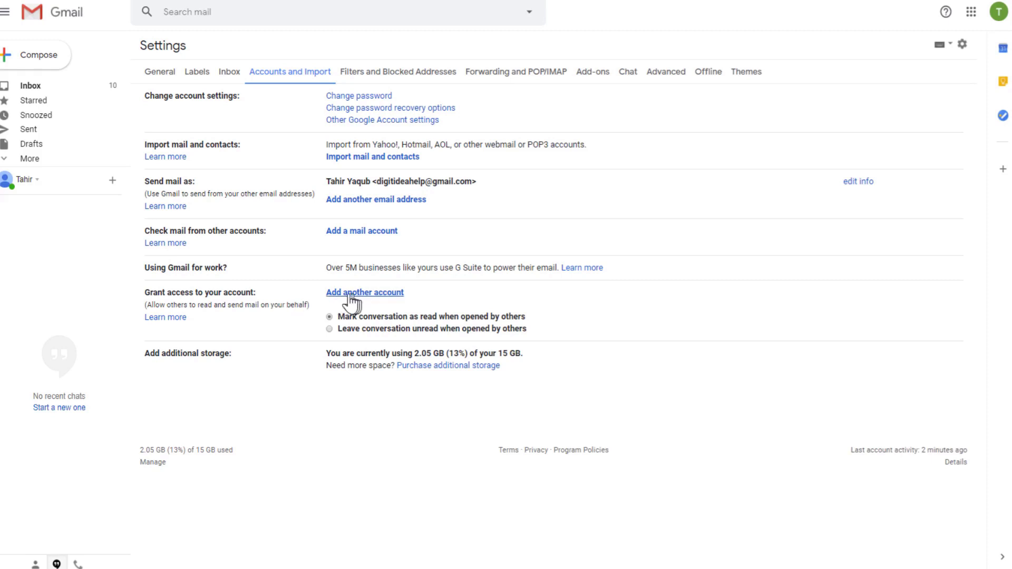
# Under Grant access to your account, enter the other Gmail account's address and proceed to confirm
pyautogui.click(367, 293)
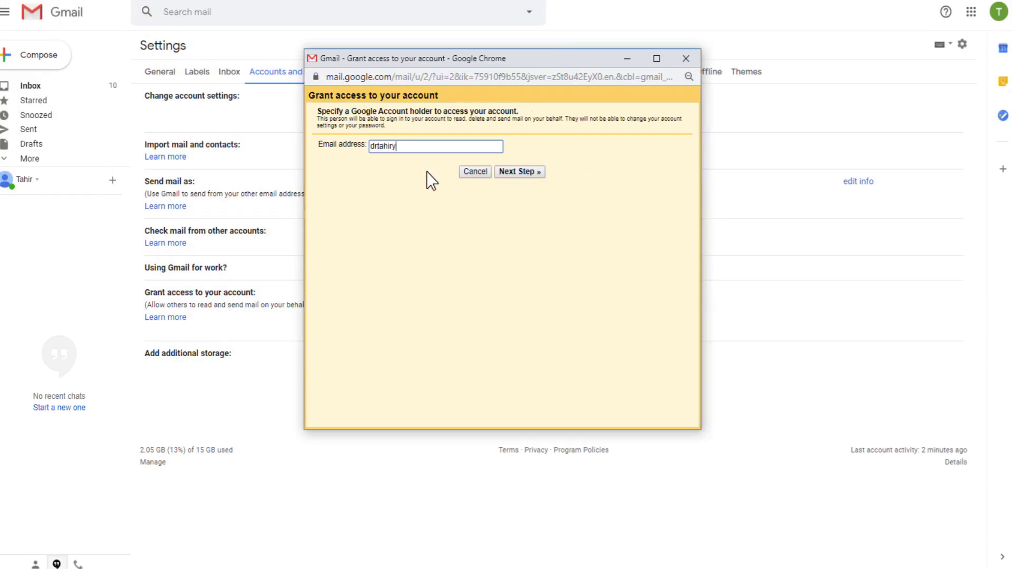
pyautogui.click(517, 173)
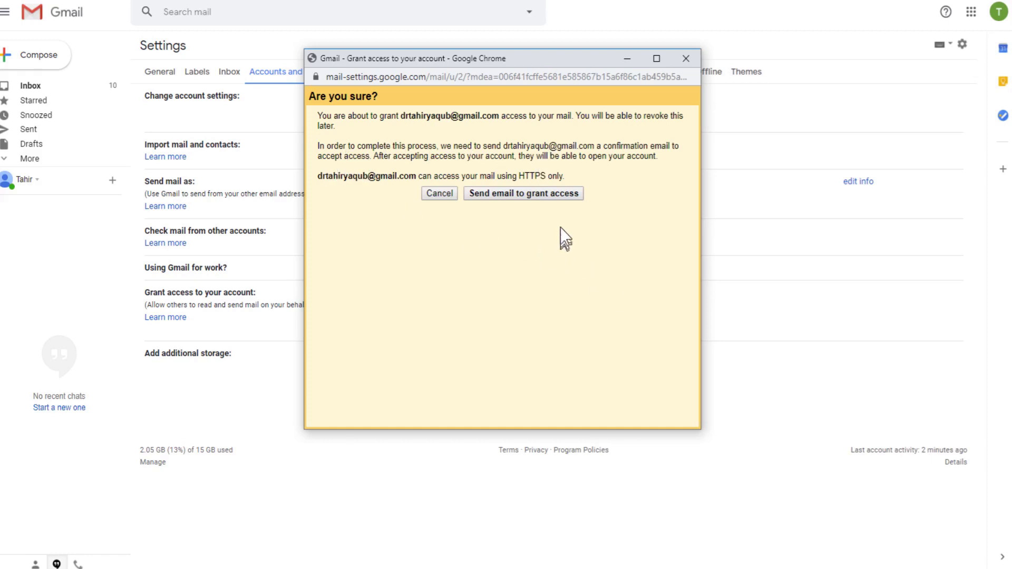
pyautogui.click(505, 198)
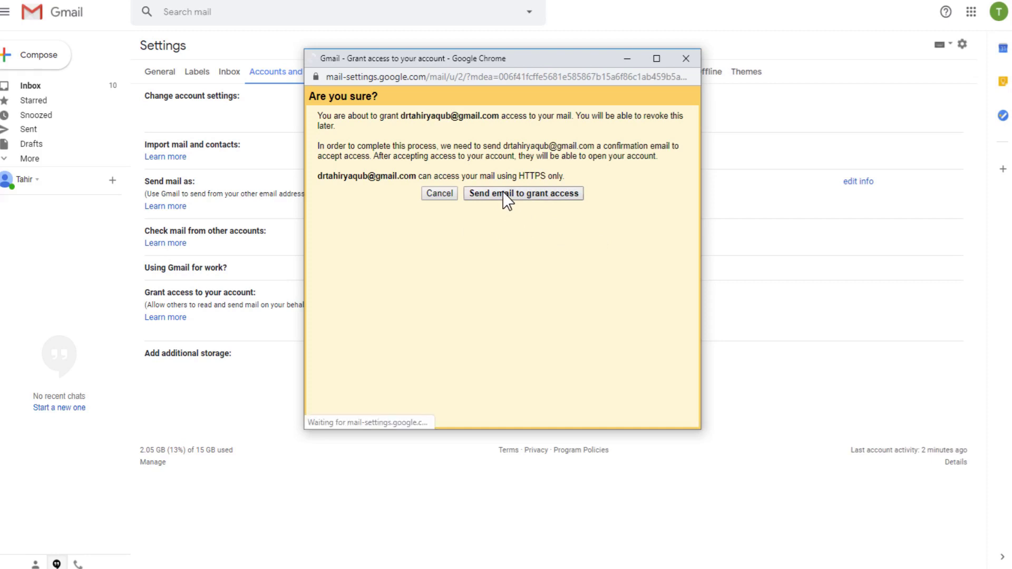